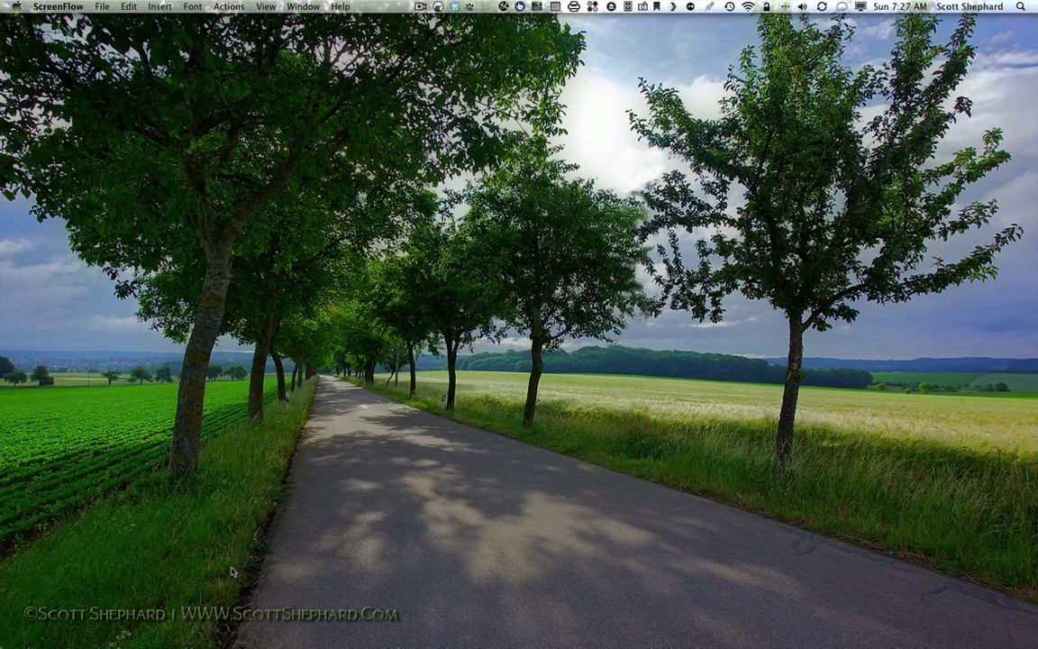
Bring up the open HDR_Farm documents, ending on the dark exposure HDR_Farm_IMG_9619.jpg.
{"action": "mouse_move", "coordinate": [317, 645]}
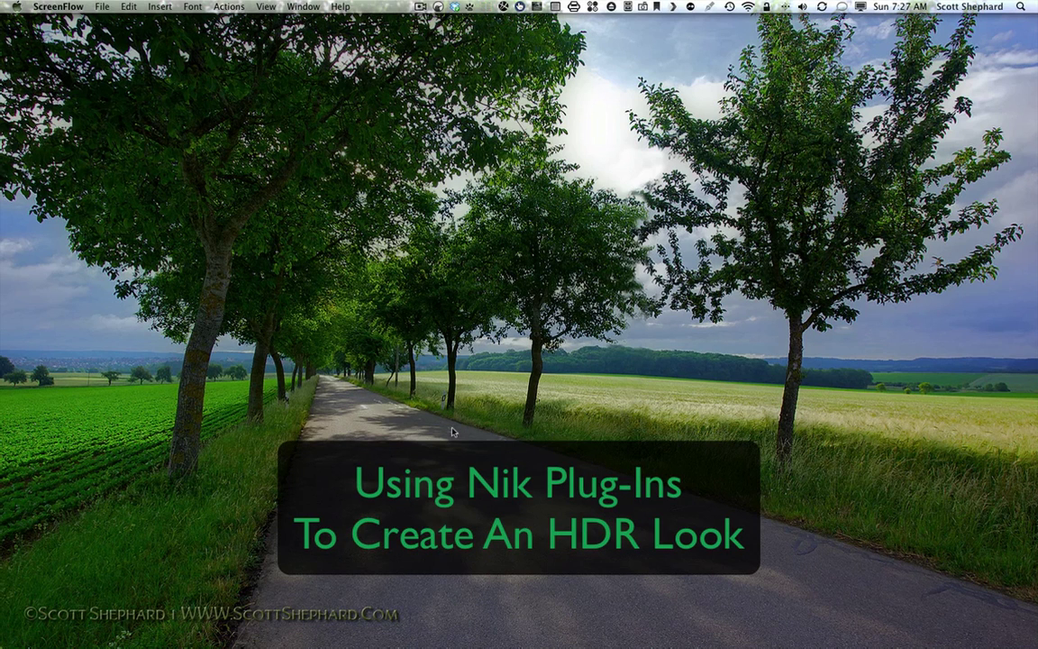
{"action": "mouse_move", "coordinate": [491, 644]}
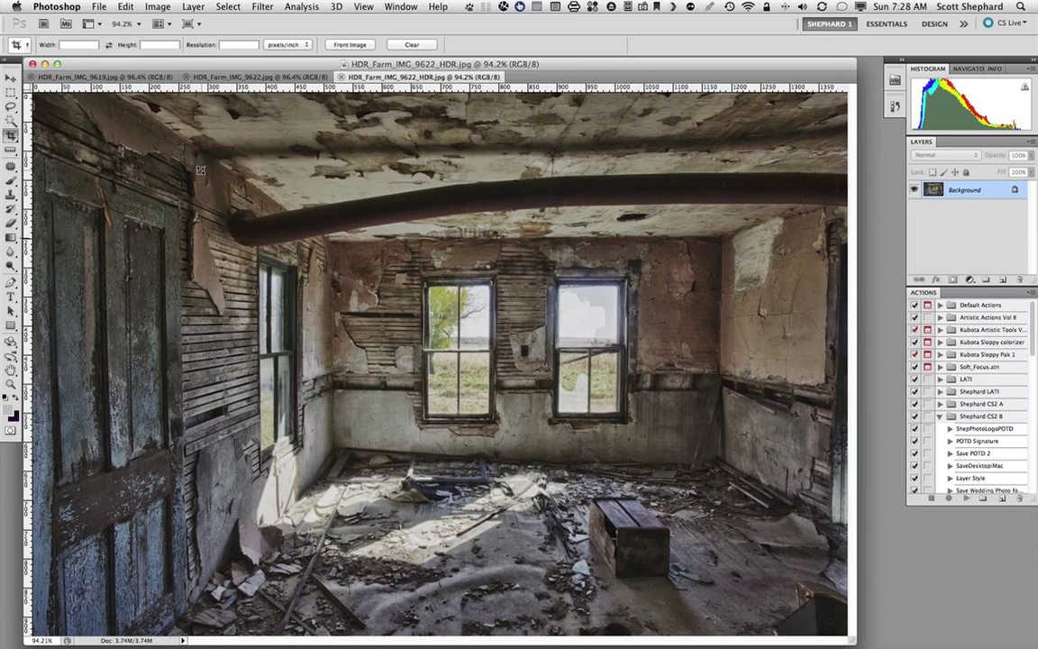
Compare the dark 9619 and bright 9622 farmhouse exposures, then view the 9622_HDR merge.
{"action": "left_click", "coordinate": [99, 76]}
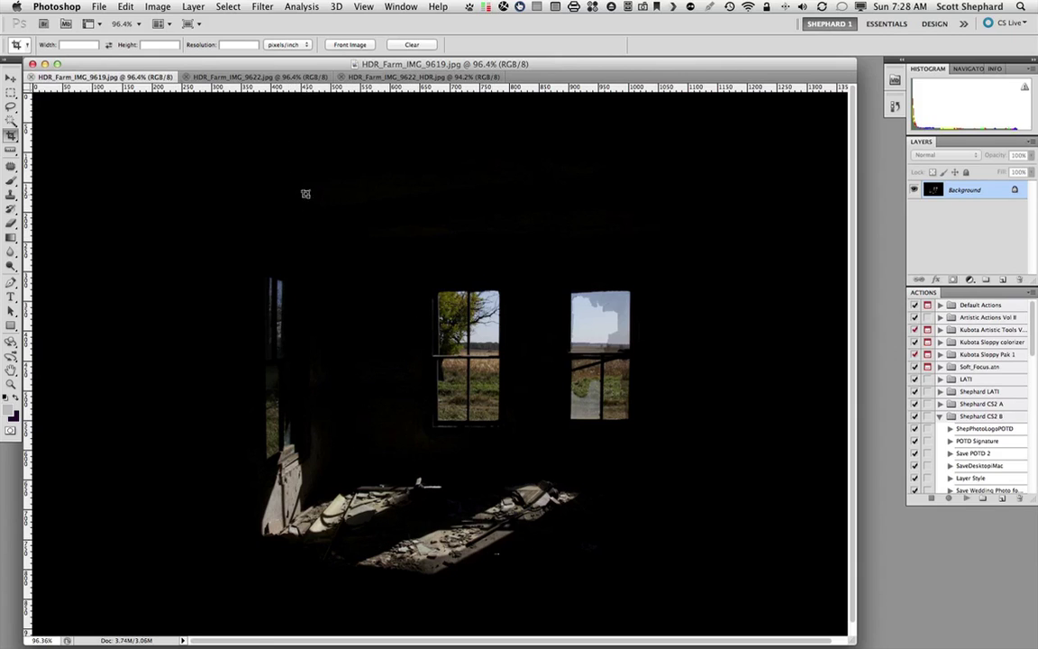
{"action": "left_click", "coordinate": [257, 78]}
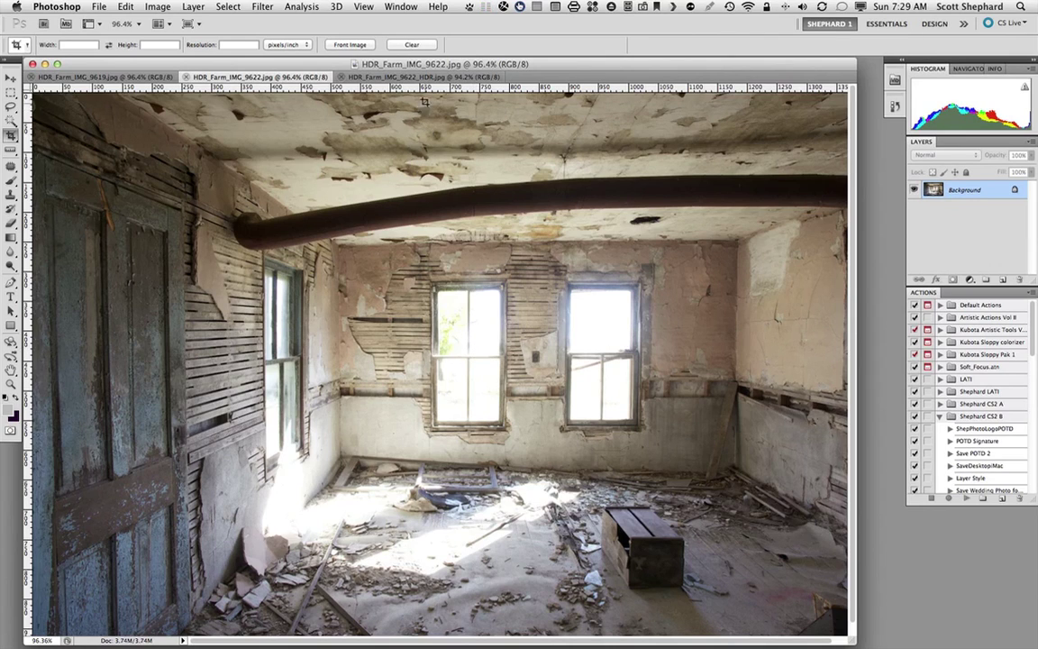
{"action": "left_click", "coordinate": [150, 78]}
{"action": "left_click", "coordinate": [236, 78]}
{"action": "left_click", "coordinate": [404, 79]}
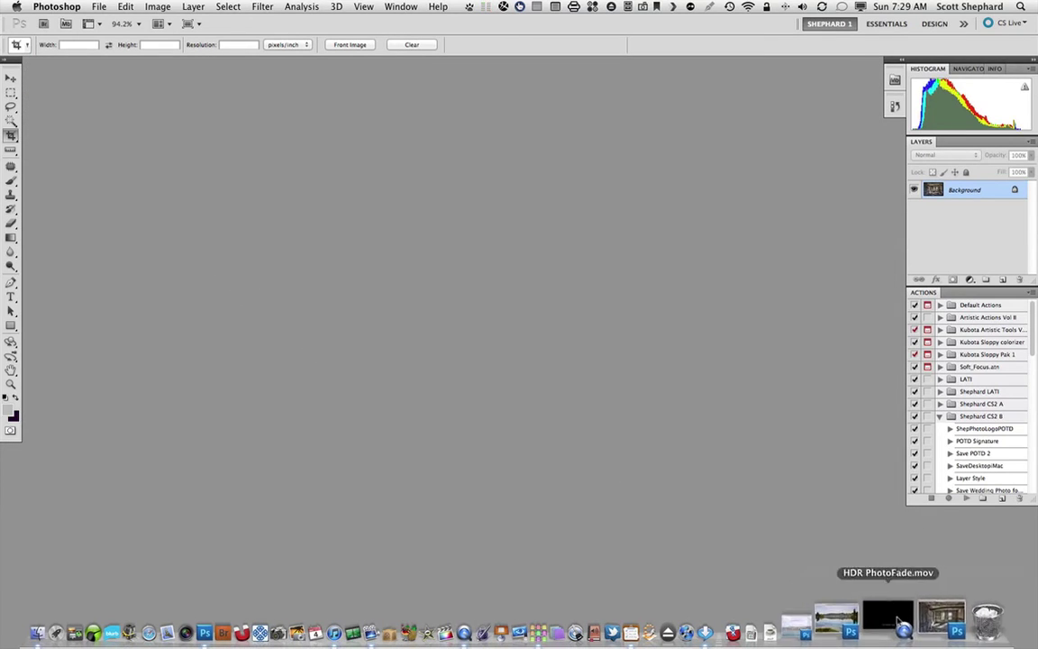
Restore the Gig Harbor lake photo, preview its HDR version, then close that HDR document.
{"action": "left_click", "coordinate": [843, 620]}
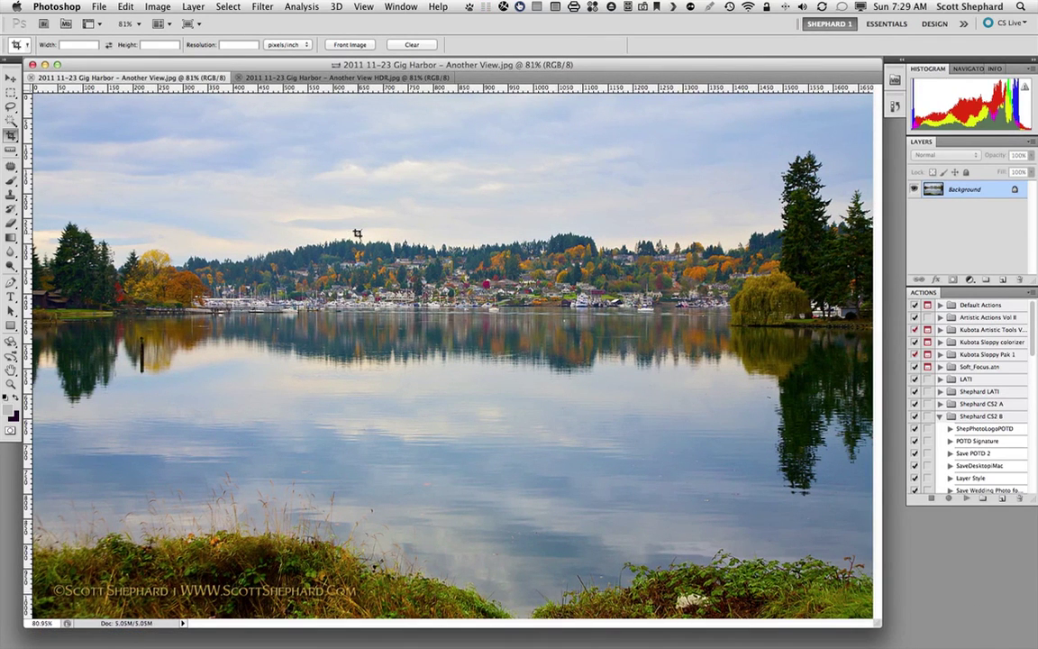
{"action": "left_click", "coordinate": [350, 80]}
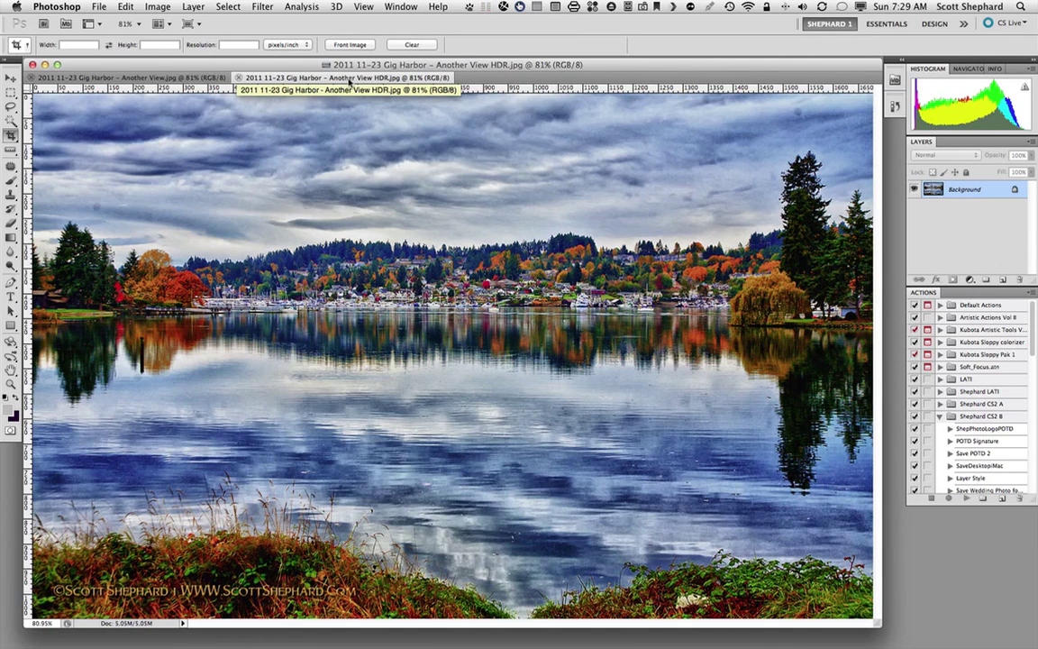
{"action": "left_click", "coordinate": [239, 78]}
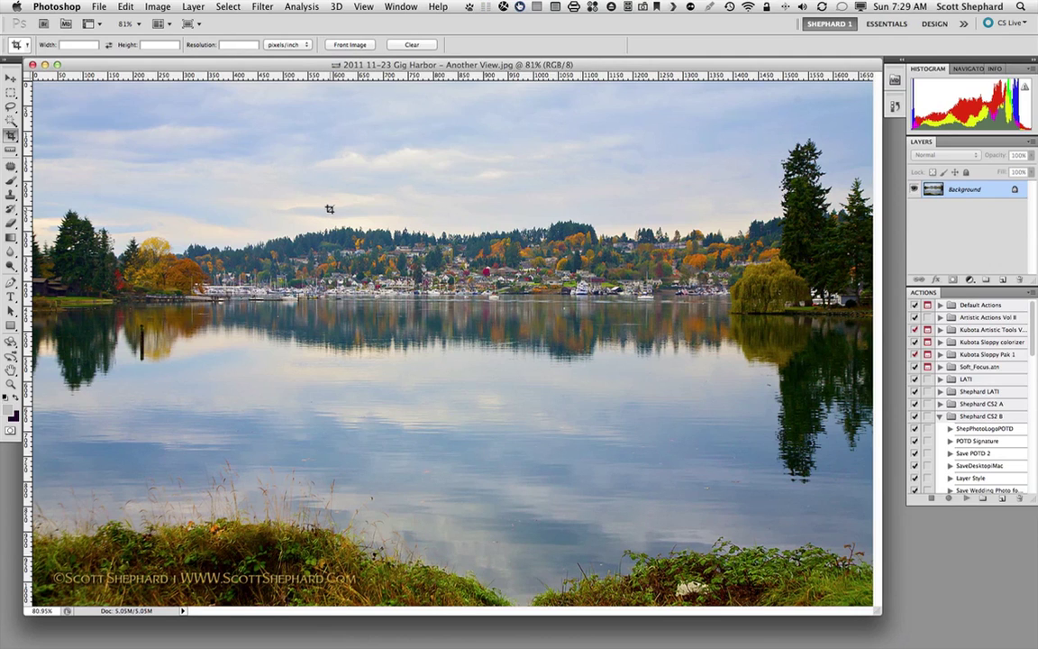
Run Filter > Nik Software > Color Efex Pro 4 on the Gig Harbor photo.
{"action": "left_click", "coordinate": [263, 6]}
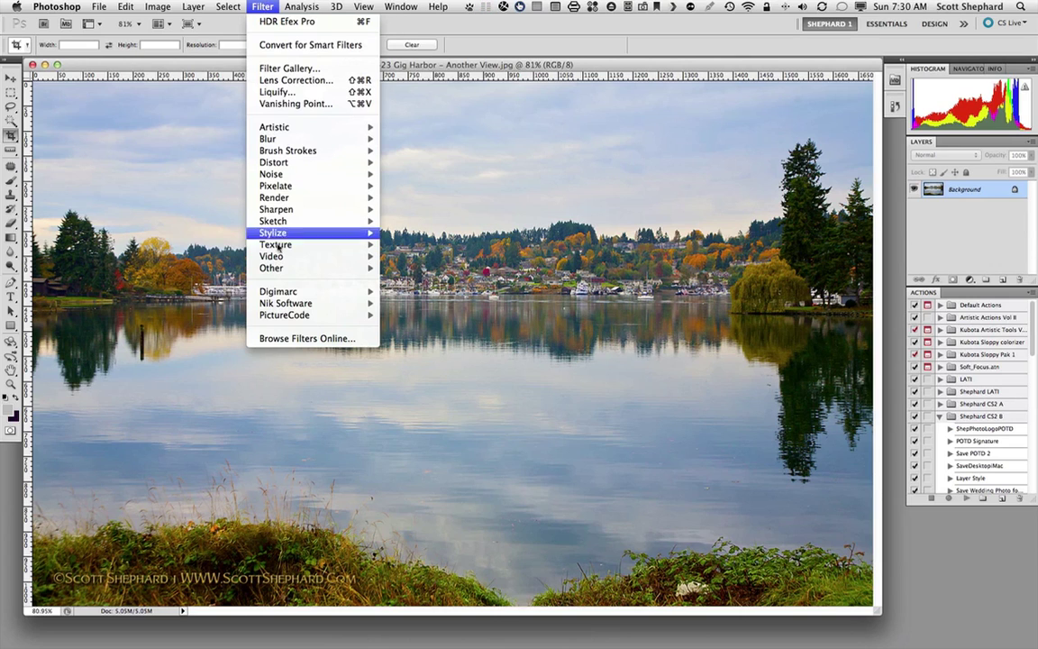
{"action": "mouse_move", "coordinate": [276, 305]}
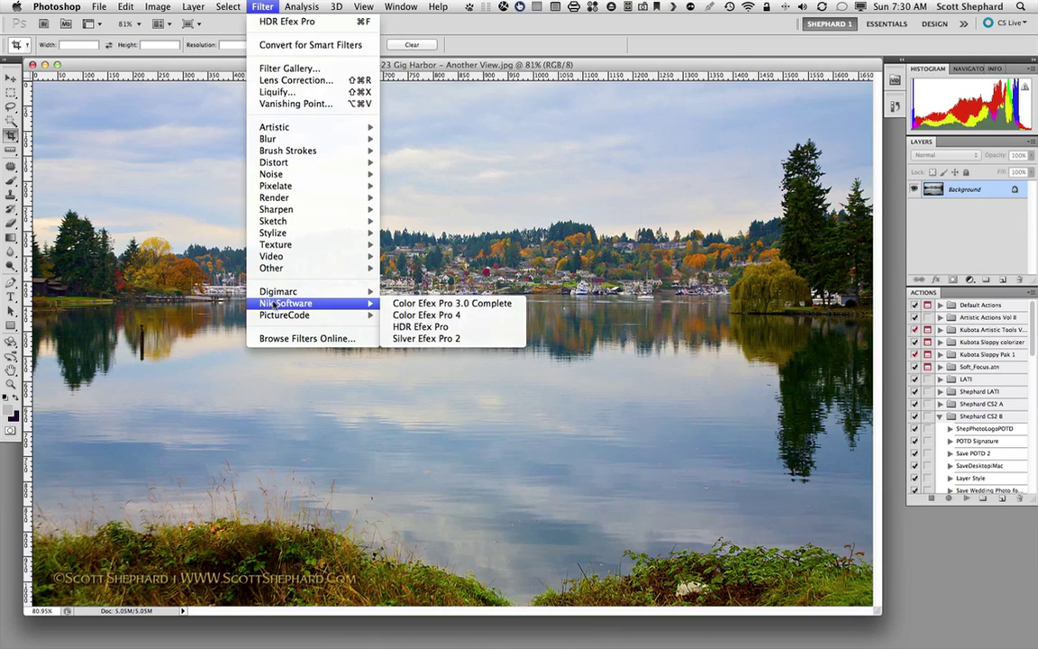
{"action": "left_click", "coordinate": [435, 317]}
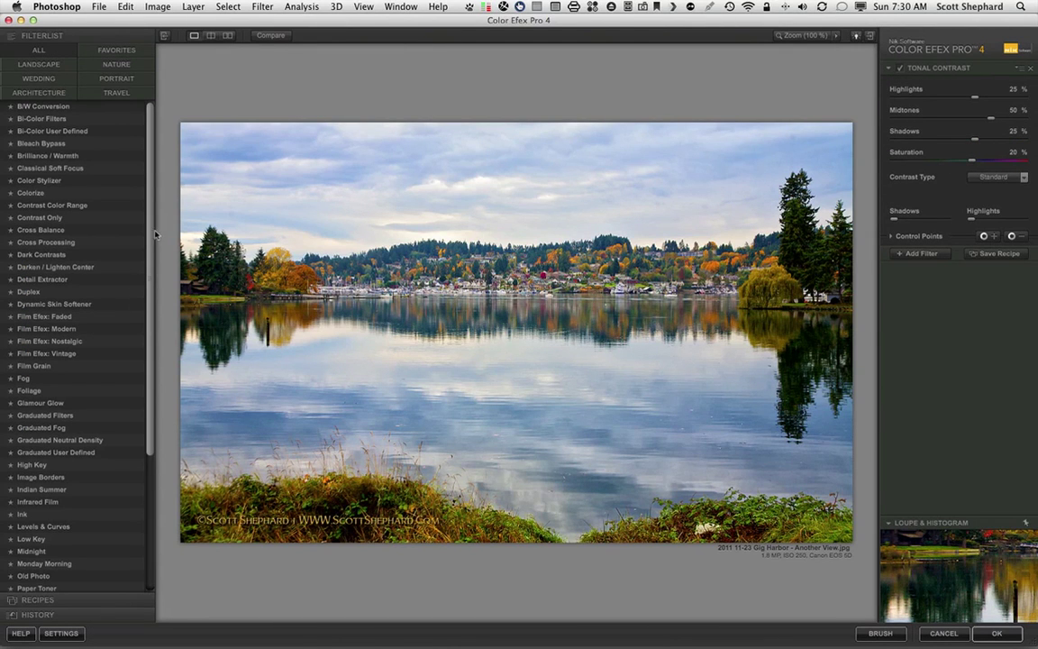
In the Tonal Contrast filter, set Highlights to 65%, Midtones to 47% and Shadows to 10%.
{"action": "scroll", "coordinate": [145, 244], "scroll_direction": "down", "scroll_amount": 1}
{"action": "scroll", "coordinate": [144, 252], "scroll_direction": "down", "scroll_amount": 5}
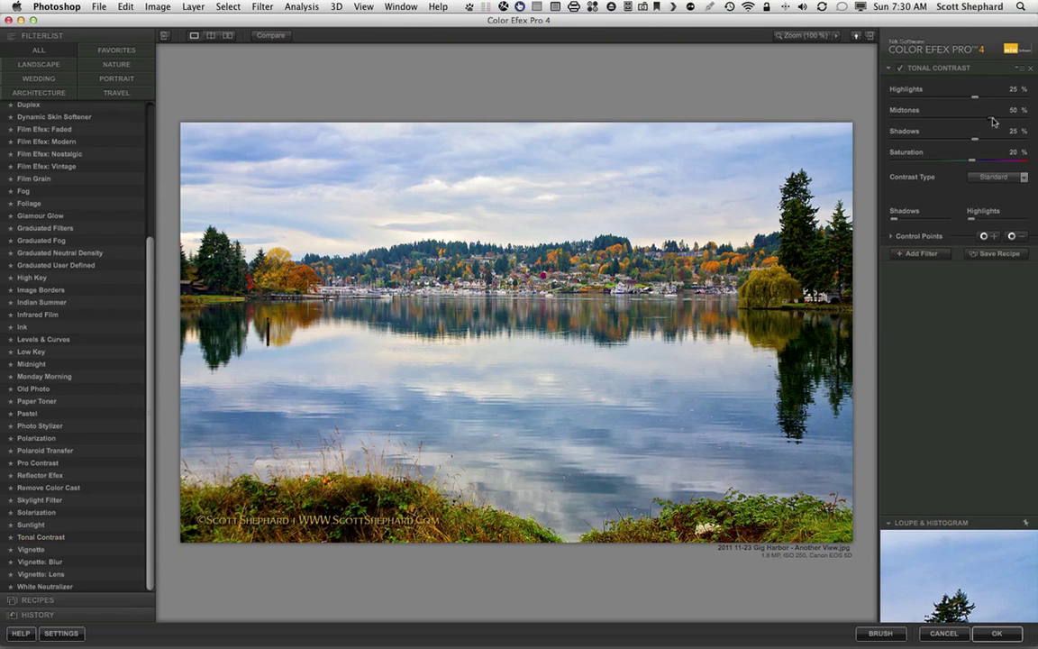
{"action": "left_click_drag", "start_coordinate": [989, 118], "coordinate": [1003, 118]}
{"action": "left_click_drag", "start_coordinate": [975, 97], "coordinate": [967, 97]}
{"action": "mouse_move", "coordinate": [970, 102]}
{"action": "left_mouse_down"}
{"action": "mouse_move", "coordinate": [960, 103]}
{"action": "mouse_move", "coordinate": [982, 101]}
{"action": "left_mouse_up"}
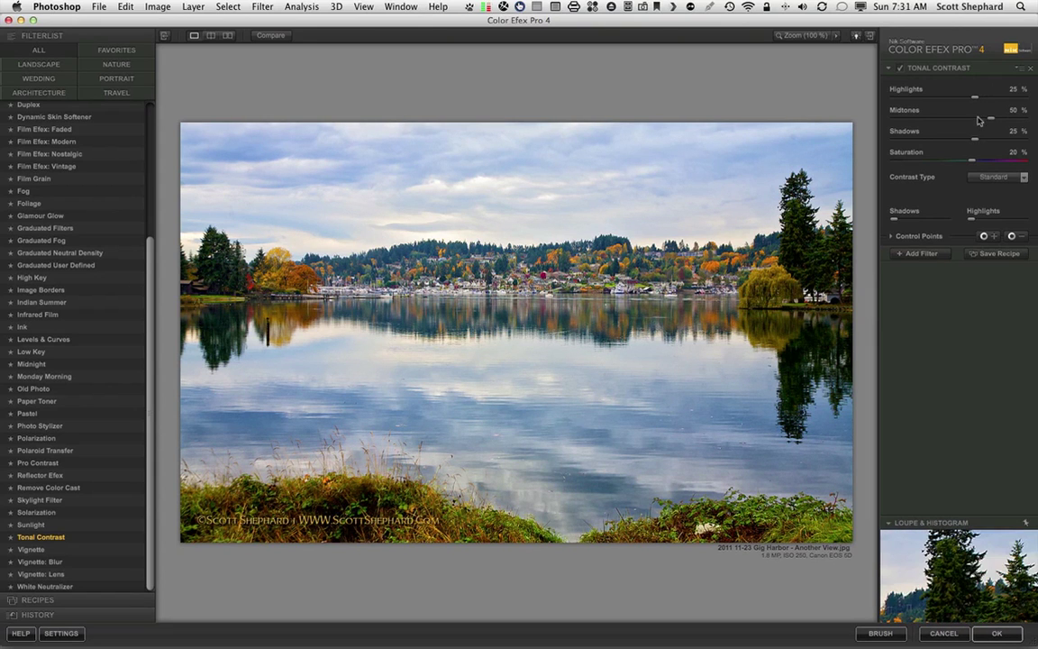
{"action": "left_click_drag", "start_coordinate": [972, 97], "coordinate": [988, 120]}
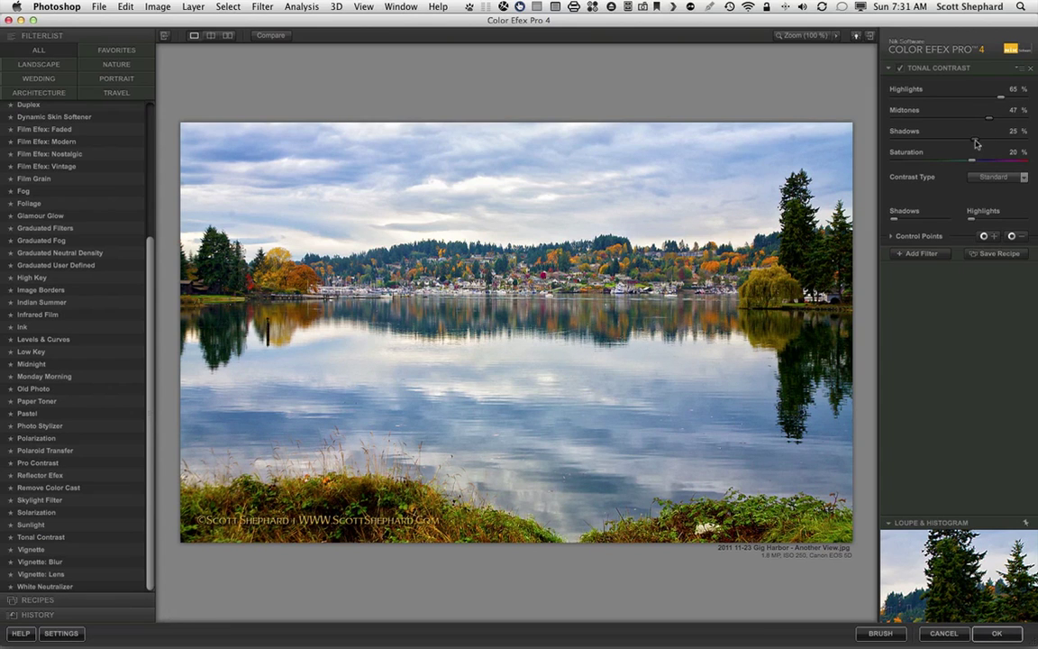
{"action": "mouse_move", "coordinate": [975, 142]}
{"action": "left_mouse_down"}
{"action": "mouse_move", "coordinate": [991, 142]}
{"action": "mouse_move", "coordinate": [936, 142]}
{"action": "mouse_move", "coordinate": [965, 142]}
{"action": "left_mouse_up"}
Apply the Tonal Contrast layer, compare it with the original, and lower it to 65% opacity.
{"action": "left_click", "coordinate": [1002, 634]}
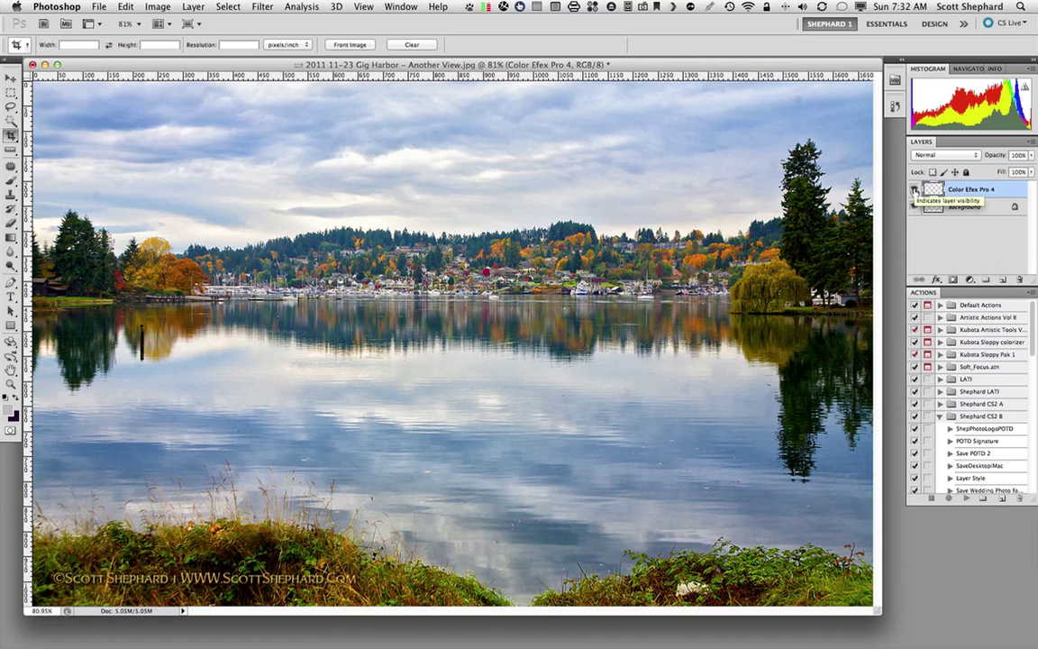
{"action": "left_click", "coordinate": [915, 190]}
{"action": "left_click", "coordinate": [915, 190]}
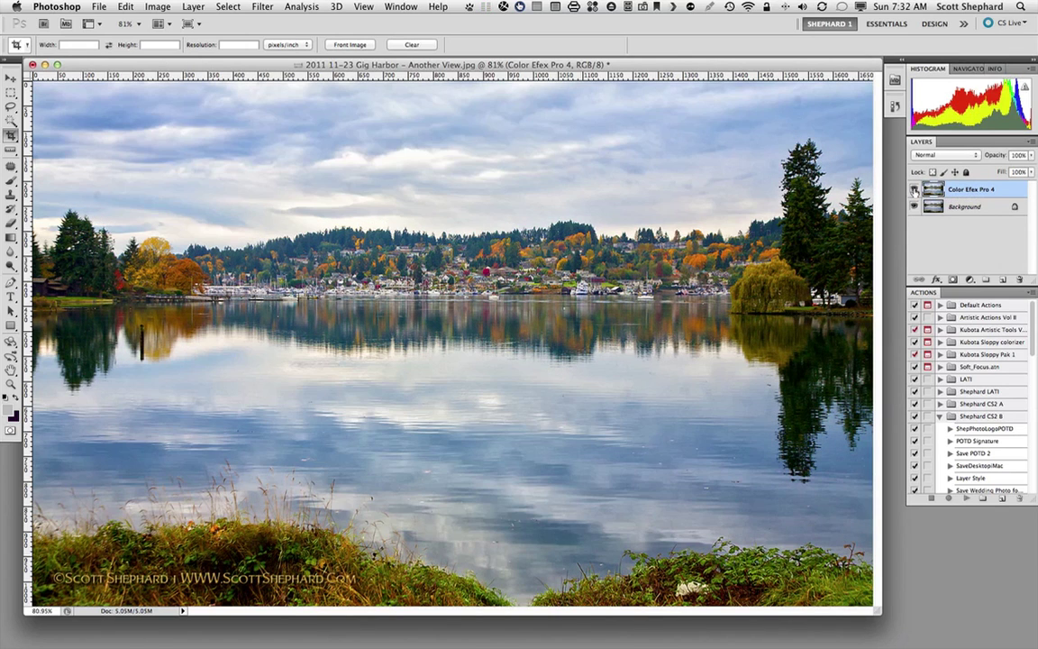
{"action": "left_click", "coordinate": [915, 191]}
{"action": "left_click", "coordinate": [915, 190]}
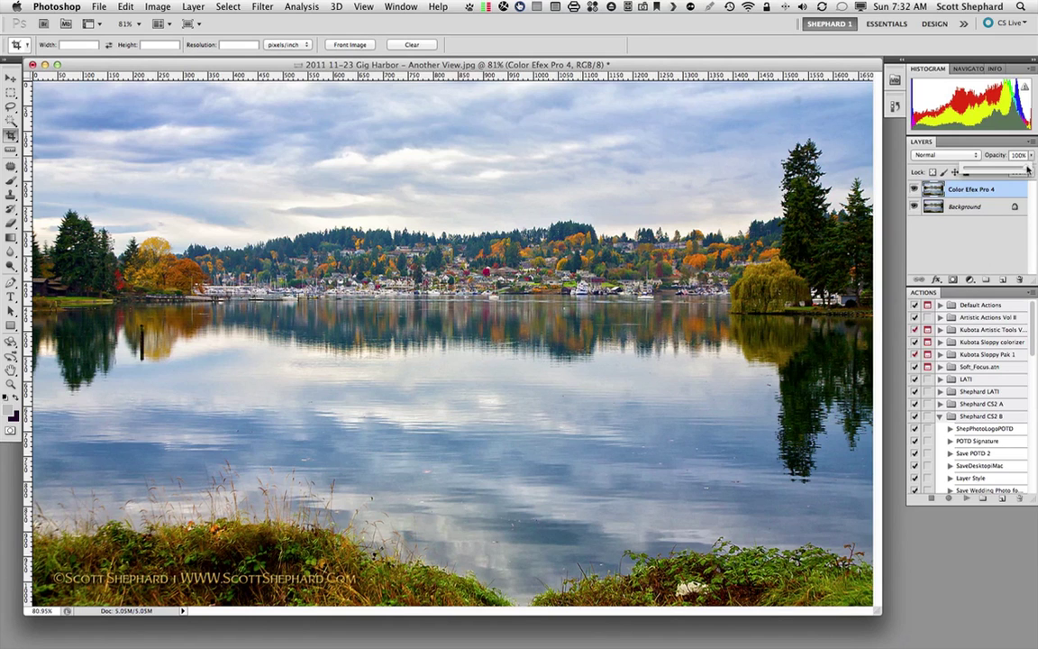
{"action": "mouse_move", "coordinate": [1030, 155]}
{"action": "left_mouse_down"}
{"action": "mouse_move", "coordinate": [1006, 171]}
{"action": "mouse_move", "coordinate": [1034, 168]}
{"action": "left_mouse_up"}
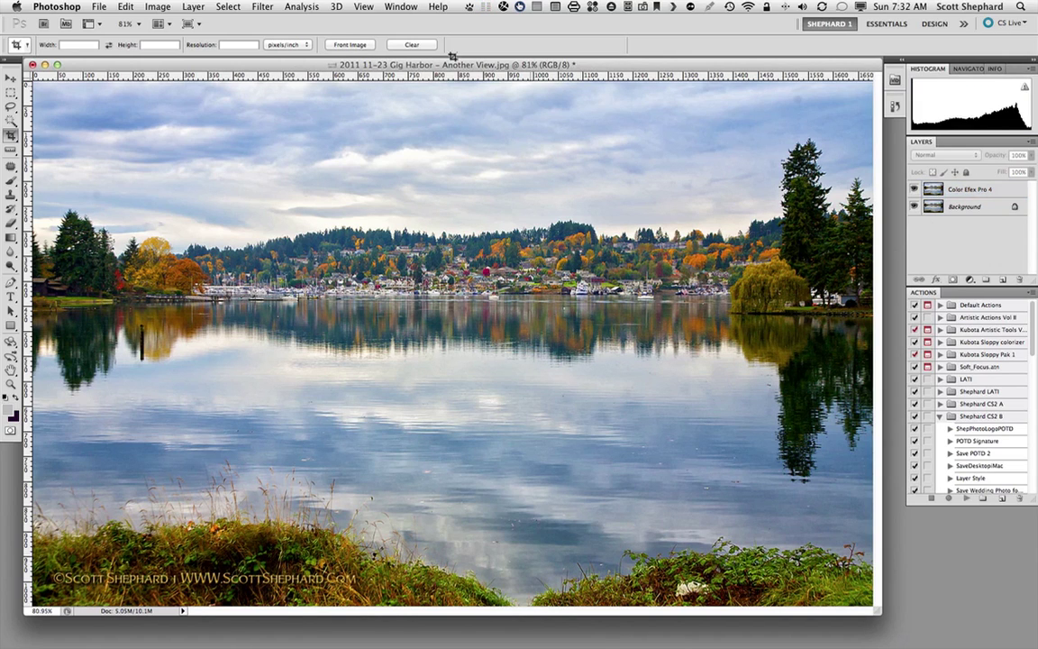
{"action": "left_click", "coordinate": [263, 7]}
Flatten the photo into a single Background layer and open it in HDR Efex Pro.
{"action": "mouse_move", "coordinate": [193, 7]}
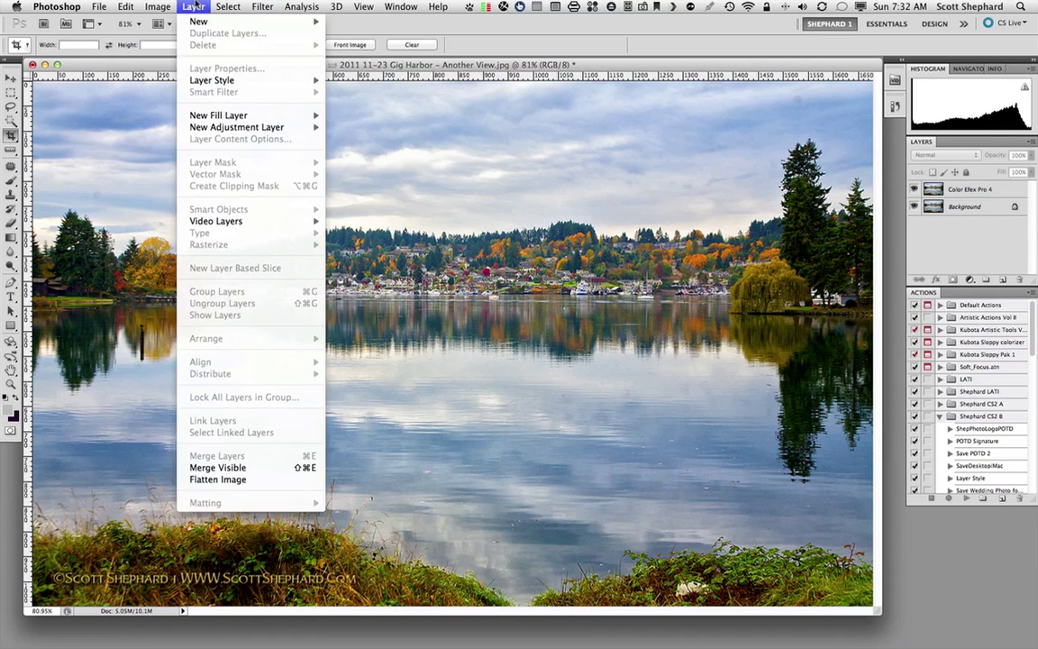
{"action": "left_click", "coordinate": [233, 480]}
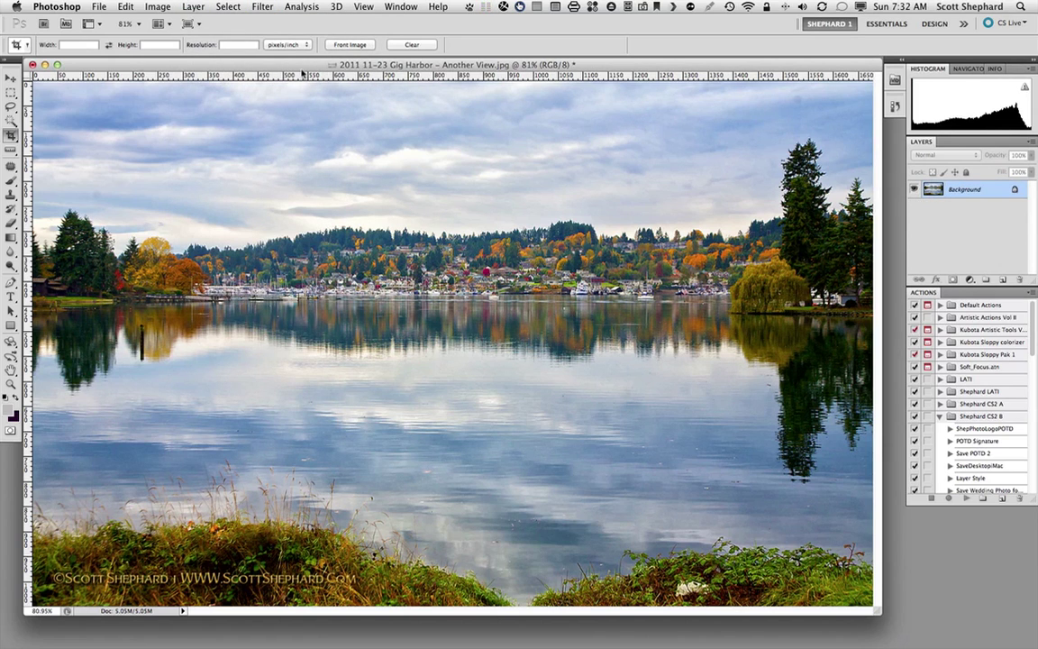
{"action": "left_click", "coordinate": [251, 7]}
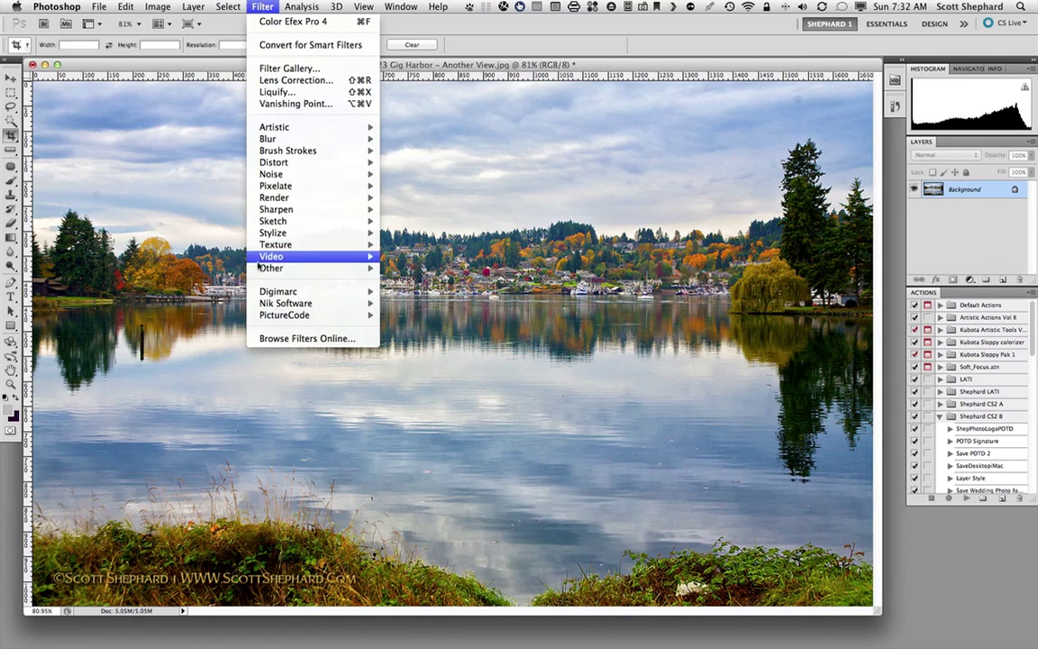
{"action": "mouse_move", "coordinate": [282, 306]}
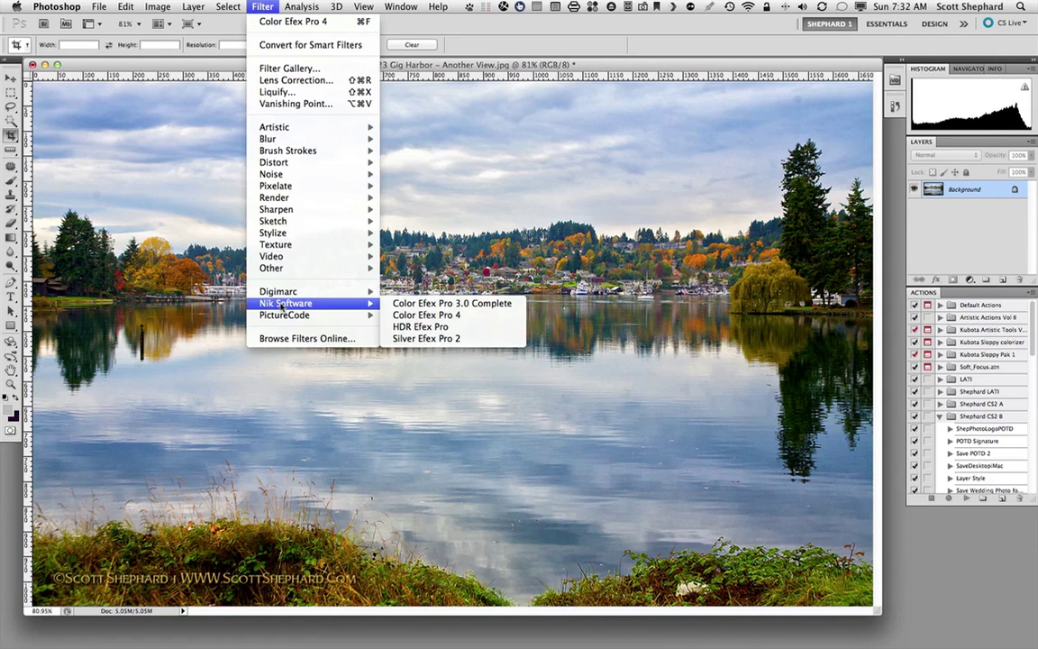
{"action": "left_click", "coordinate": [422, 327]}
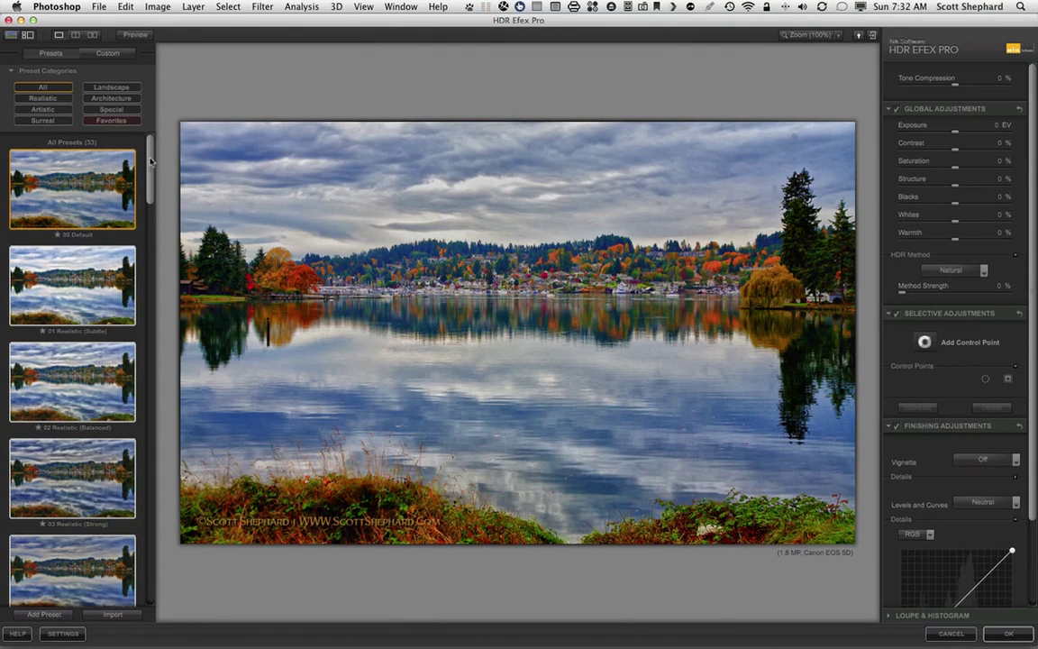
Scroll through the full HDR Efex Pro preset library to review the available looks.
{"action": "scroll", "coordinate": [152, 160], "scroll_direction": "down", "scroll_amount": 2}
{"action": "scroll", "coordinate": [151, 159], "scroll_direction": "up", "scroll_amount": 2}
{"action": "scroll", "coordinate": [152, 155], "scroll_direction": "down", "scroll_amount": 2}
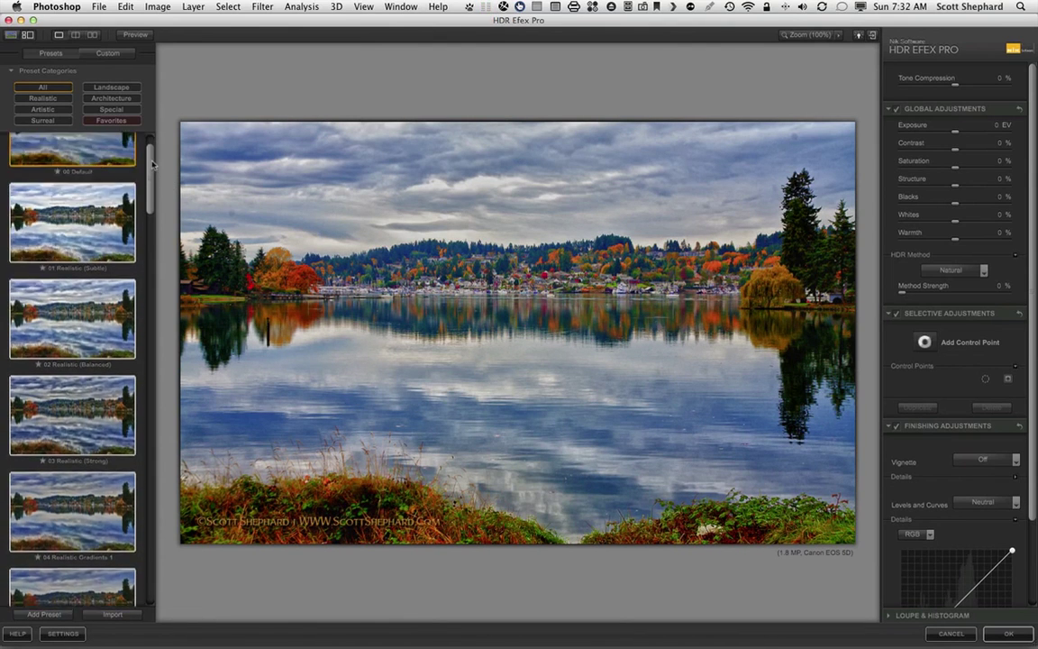
{"action": "scroll", "coordinate": [153, 151], "scroll_direction": "up", "scroll_amount": 2}
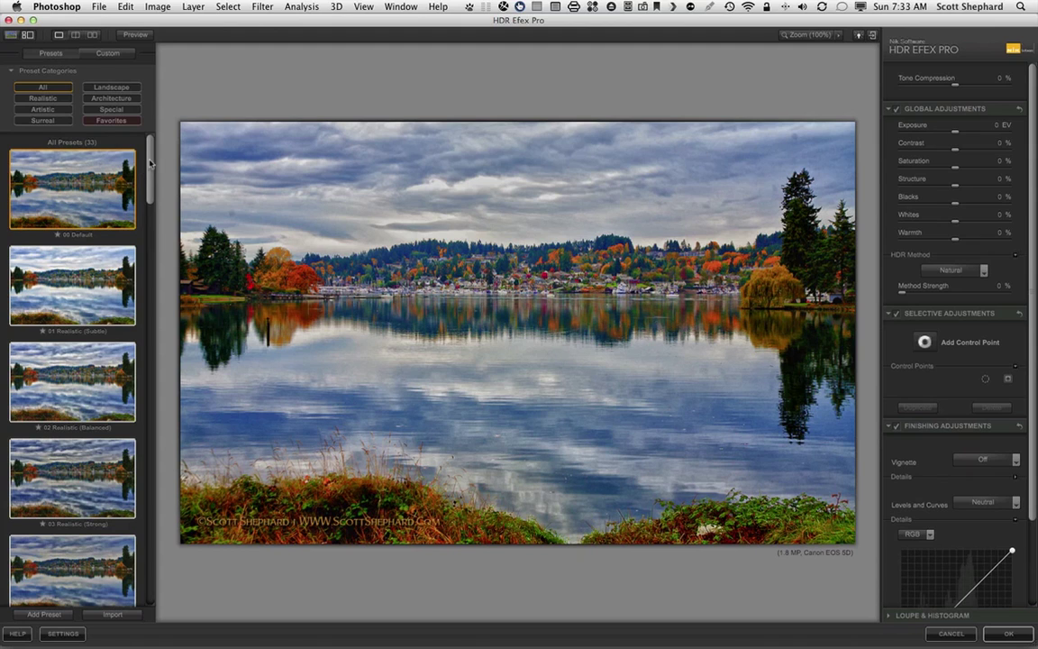
{"action": "scroll", "coordinate": [151, 226], "scroll_direction": "down", "scroll_amount": 4}
{"action": "left_click_drag", "start_coordinate": [150, 242], "coordinate": [150, 596]}
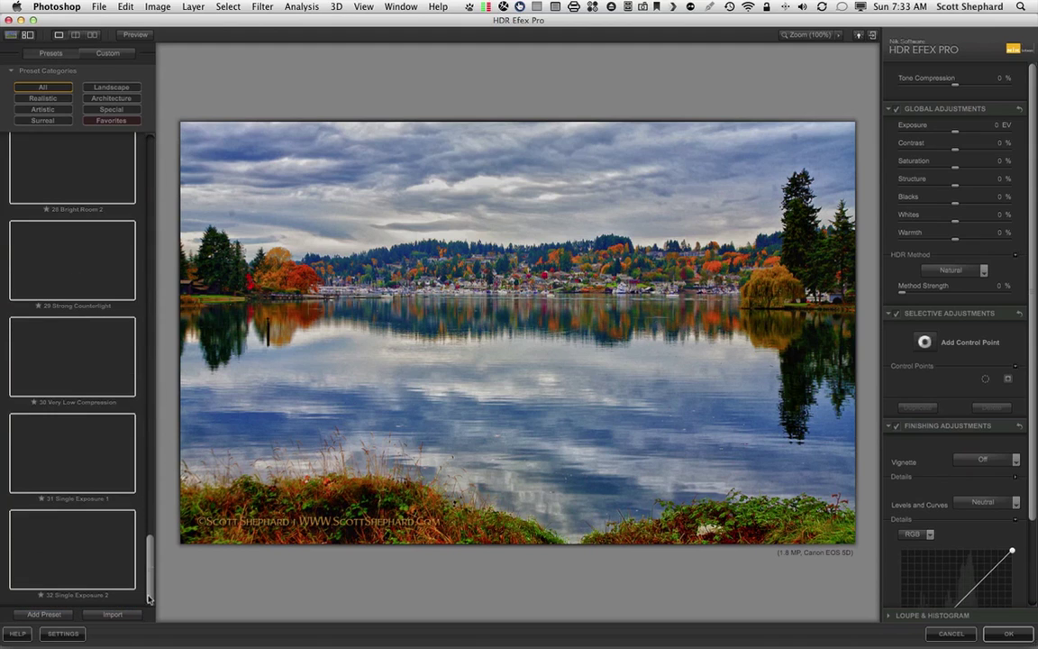
{"action": "left_click_drag", "start_coordinate": [150, 597], "coordinate": [155, 283]}
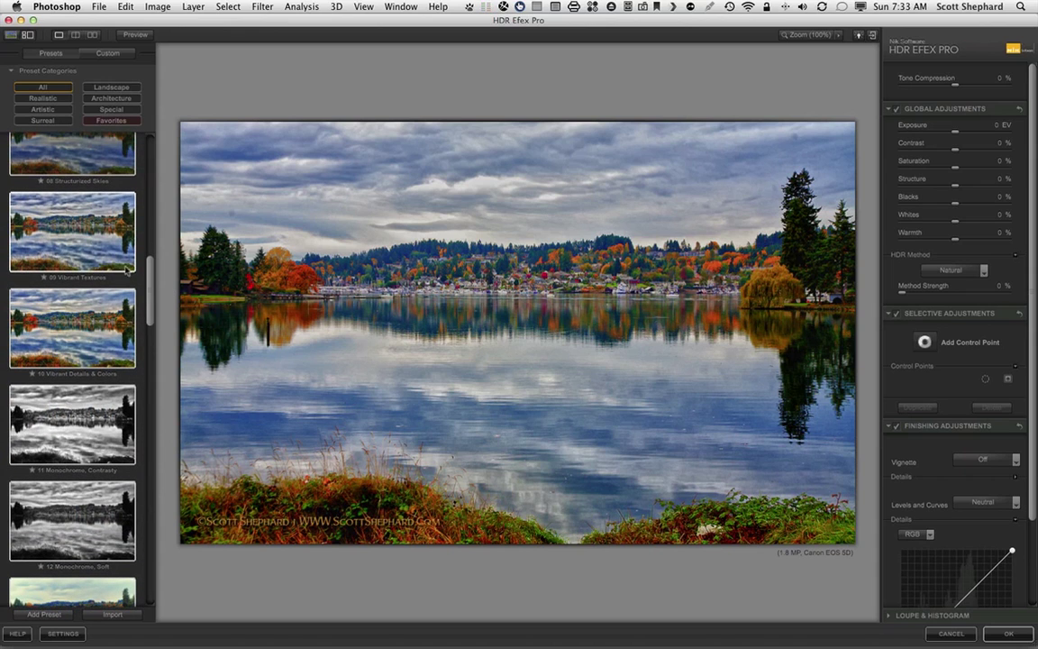
Compare 09 Vibrant Textures with 10 Vibrant Details & Colors, keep 09 and apply it.
{"action": "left_click", "coordinate": [81, 237]}
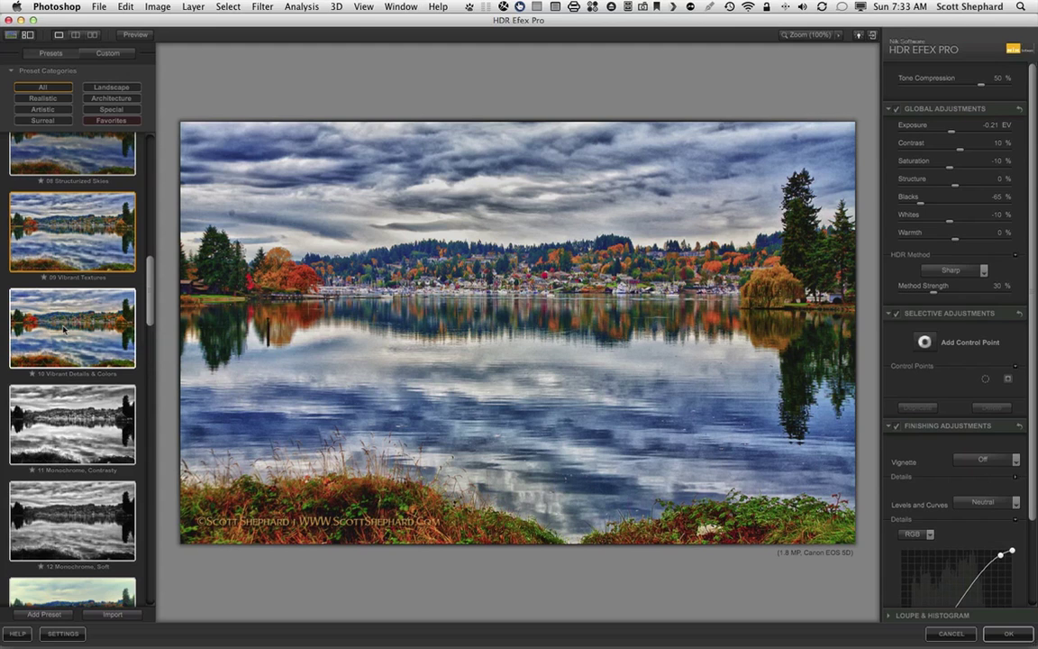
{"action": "left_click", "coordinate": [64, 330]}
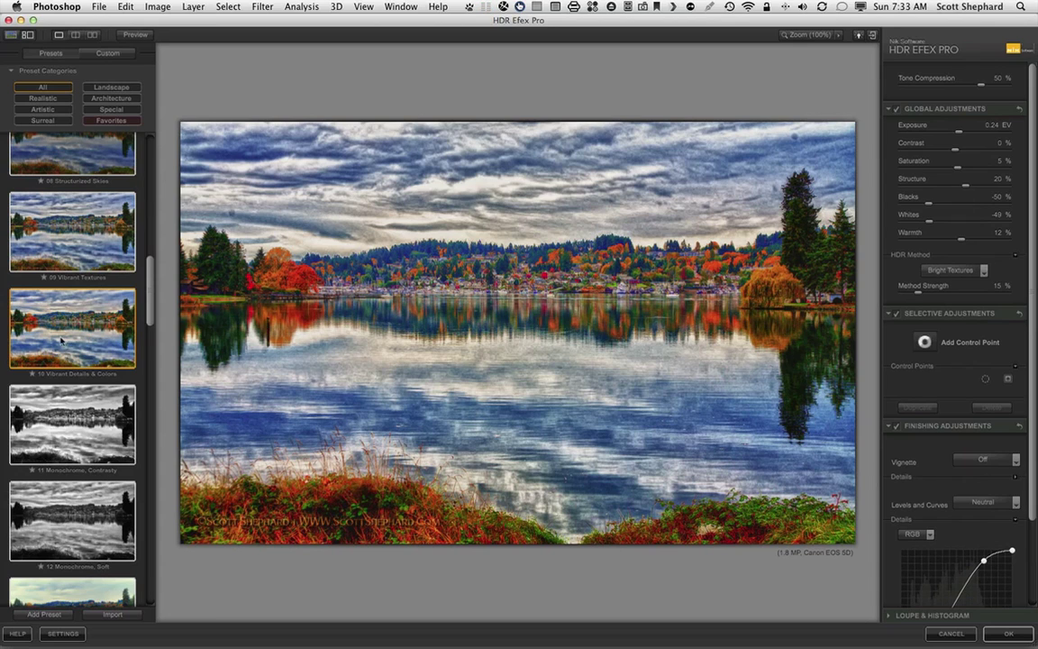
{"action": "left_click", "coordinate": [67, 234]}
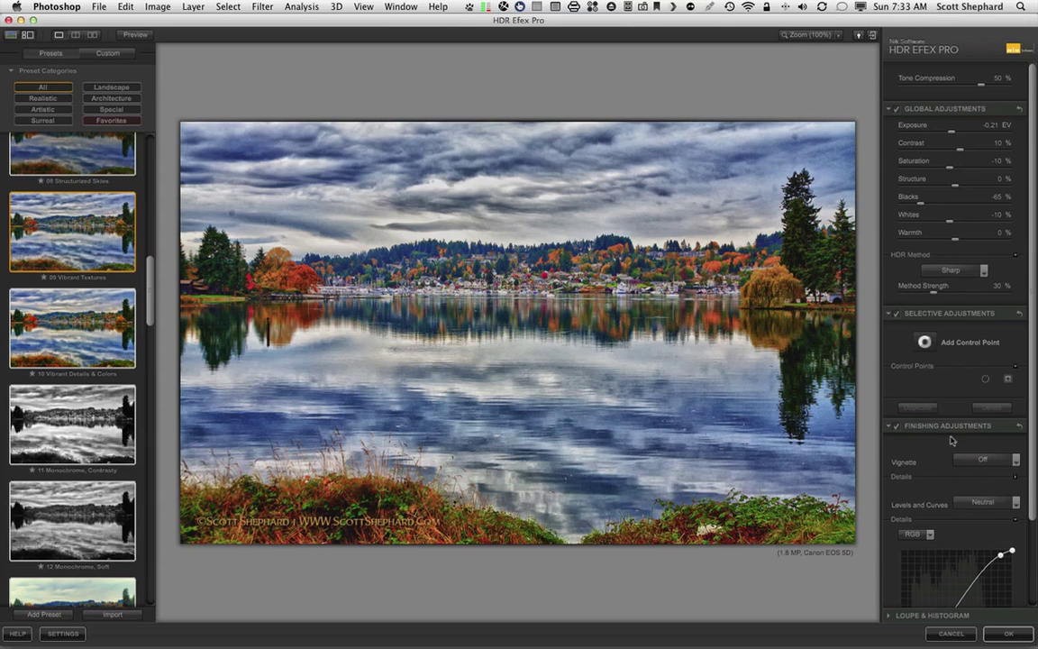
{"action": "left_click", "coordinate": [1008, 635]}
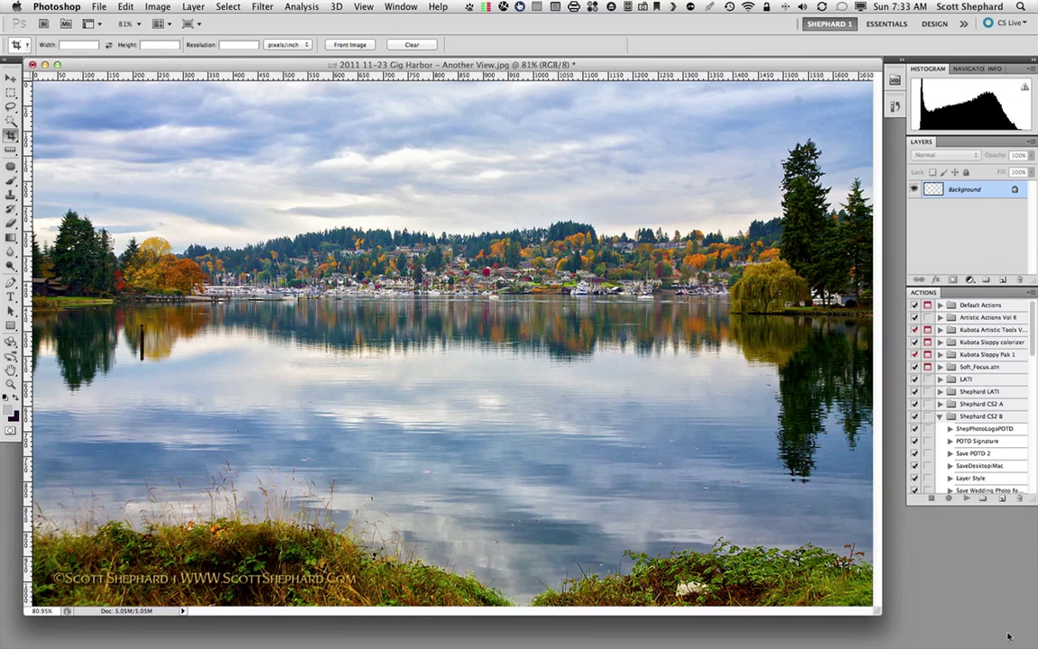